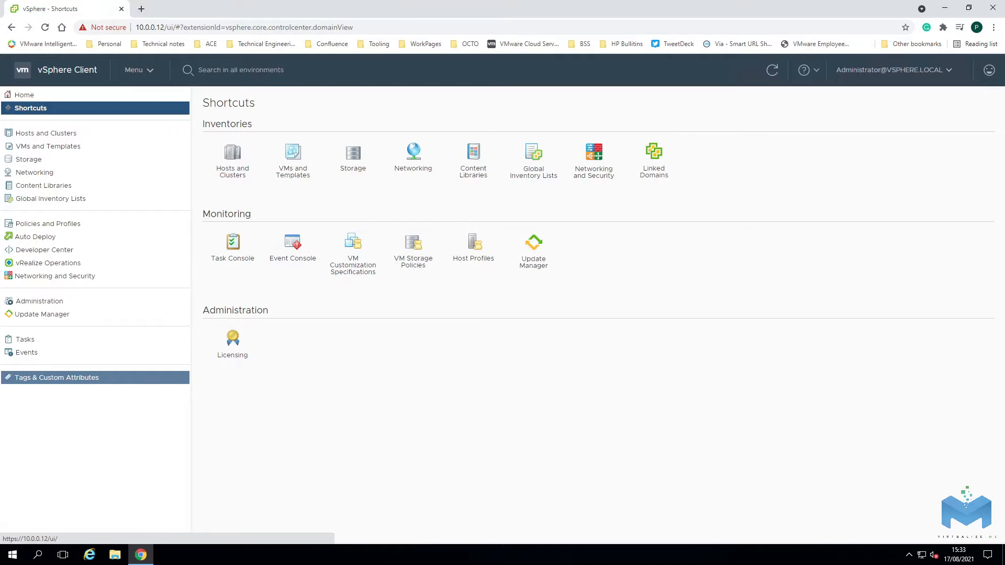
Open the hosts and clusters inventory and view the nsxmanager VM's summary.
left_click(234, 153)
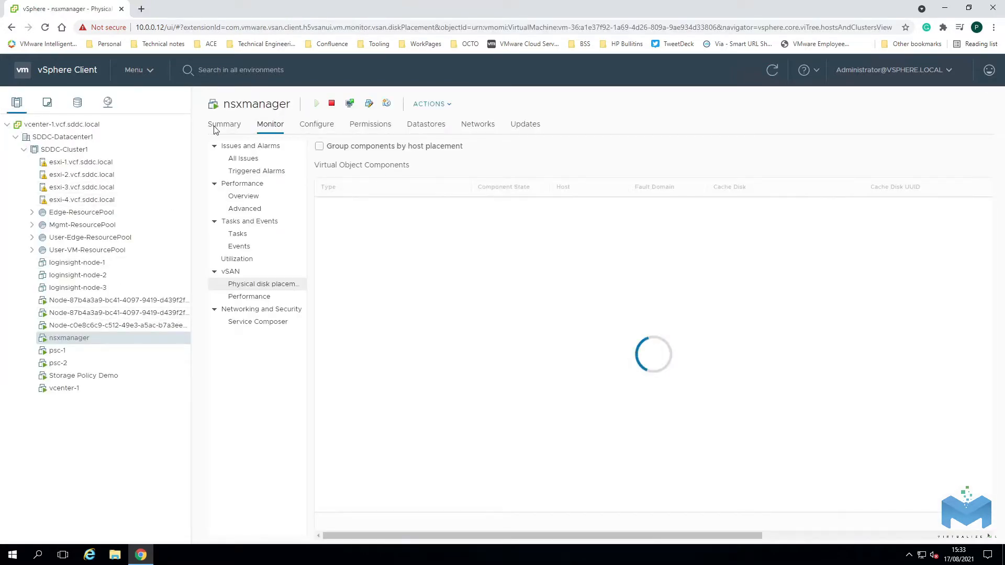
left_click(213, 132)
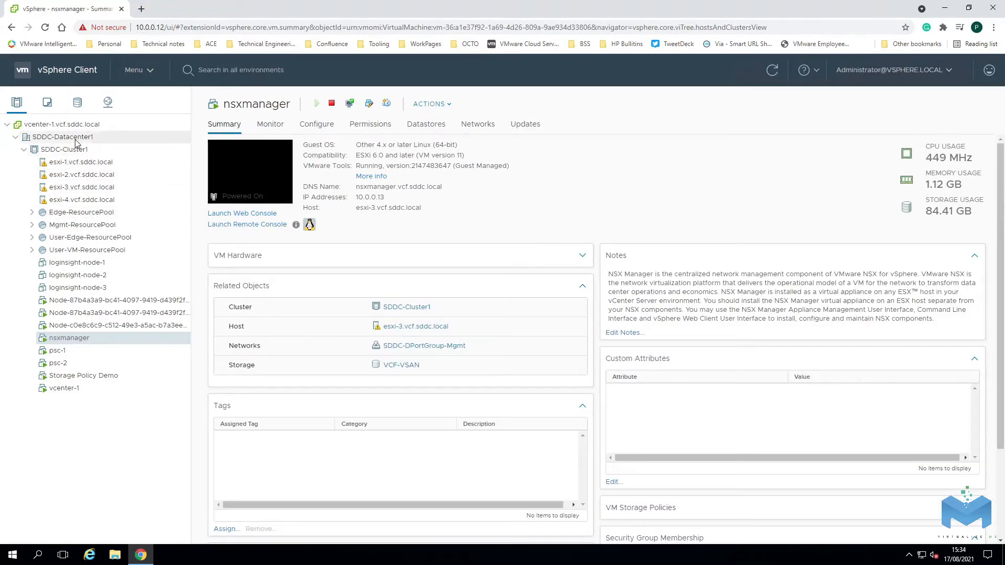
Open the VM storage policies list and compare the rules of vSAN Default Storage Policy and Demo Storage Policy.
left_click(68, 73)
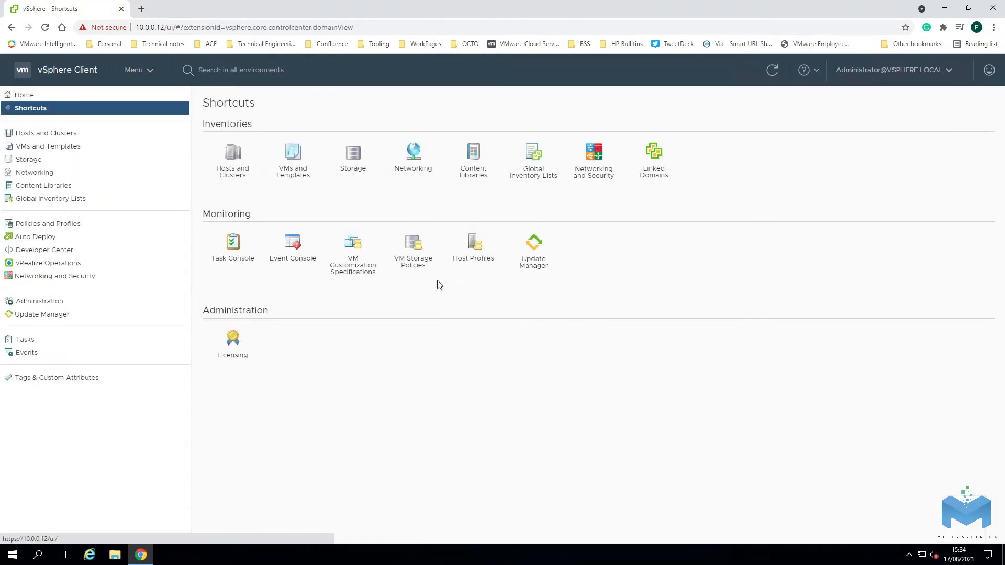
left_click(410, 248)
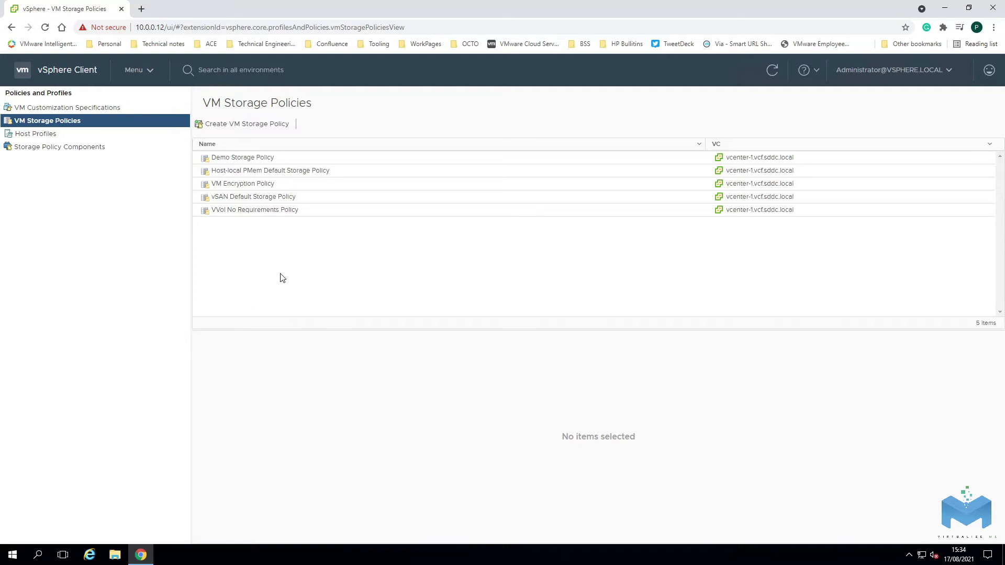
left_click(234, 201)
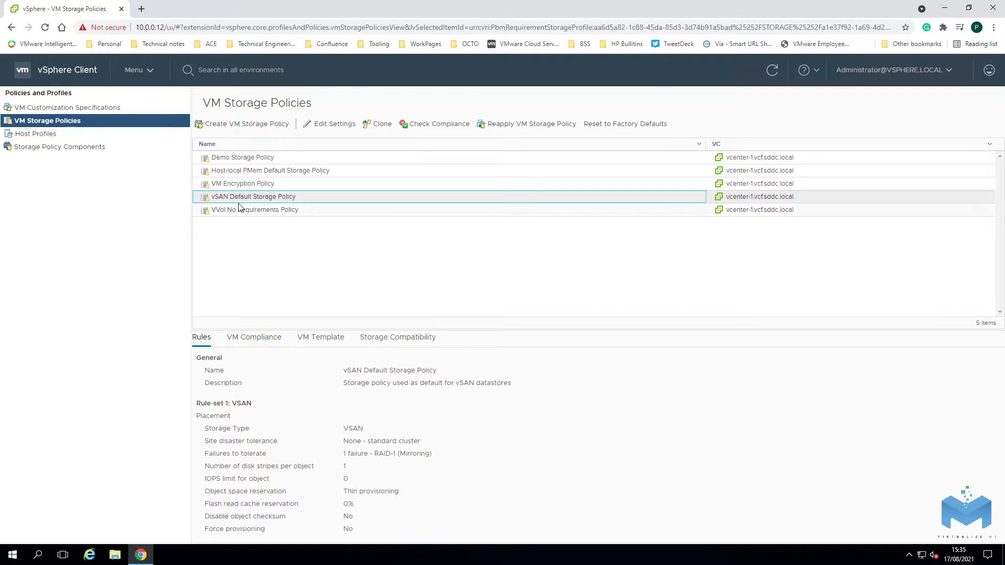
left_click(233, 159)
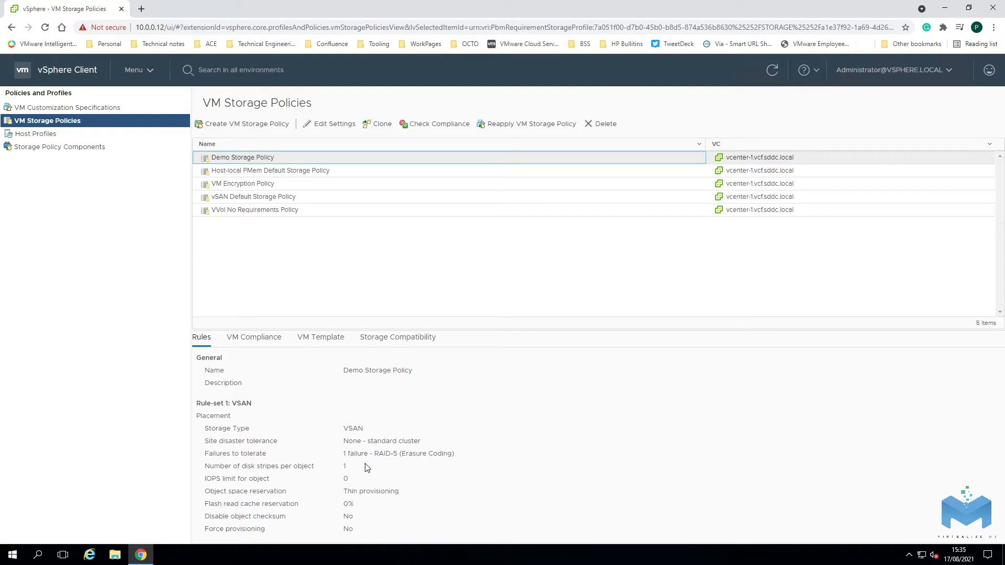
left_click(238, 198)
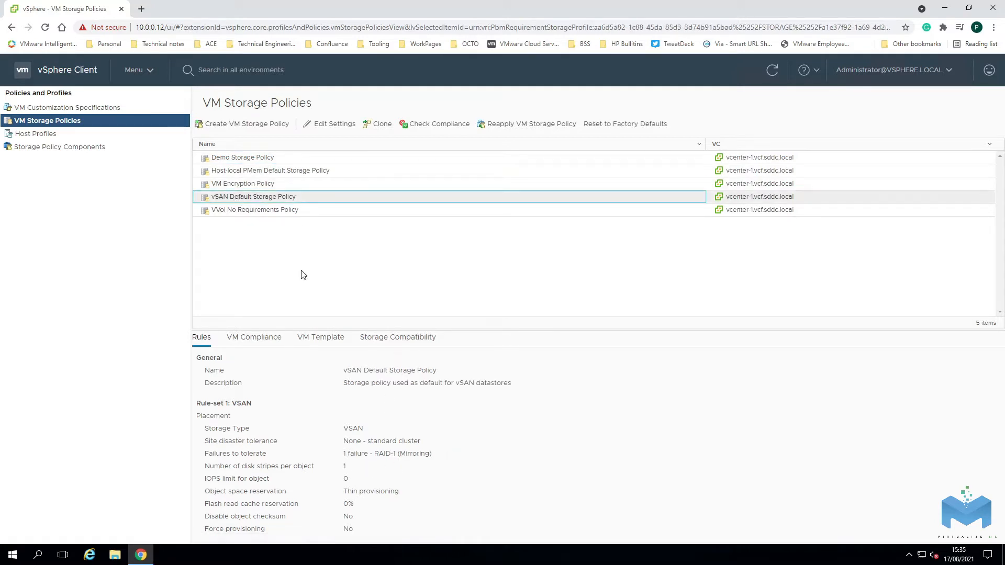
Check which VMs use vSAN Default Storage Policy and Demo Storage Policy, and their compliance.
left_click(253, 339)
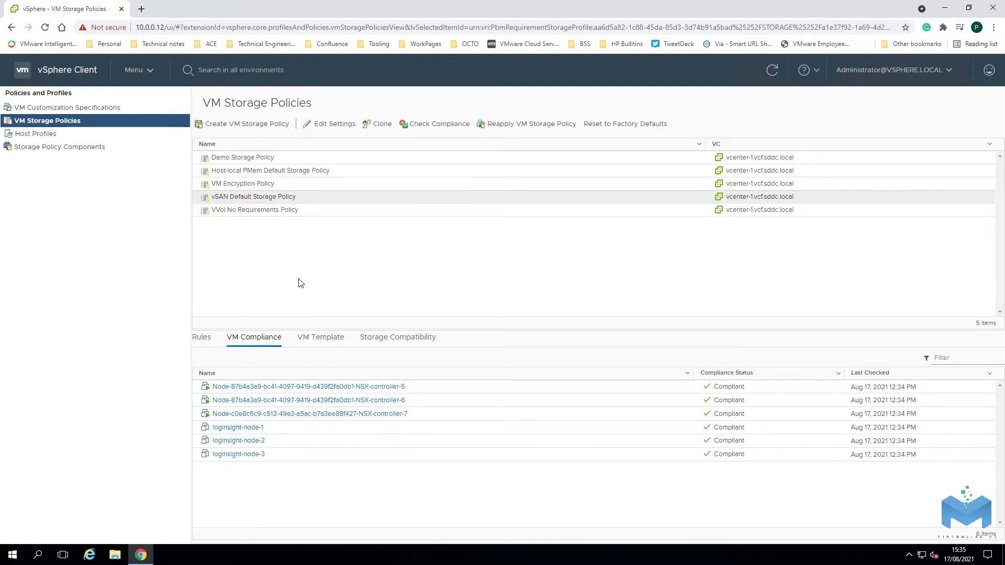
left_click(237, 158)
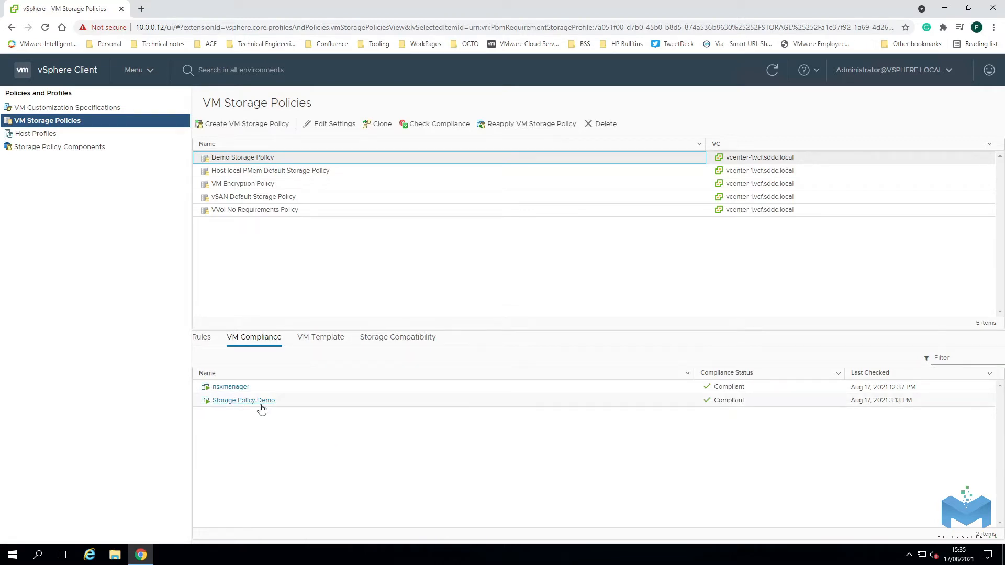
Examine the Storage Policy Demo VM's vSAN physical disk placement and the storage policies assigned to its VM home and hard disk.
left_click(39, 72)
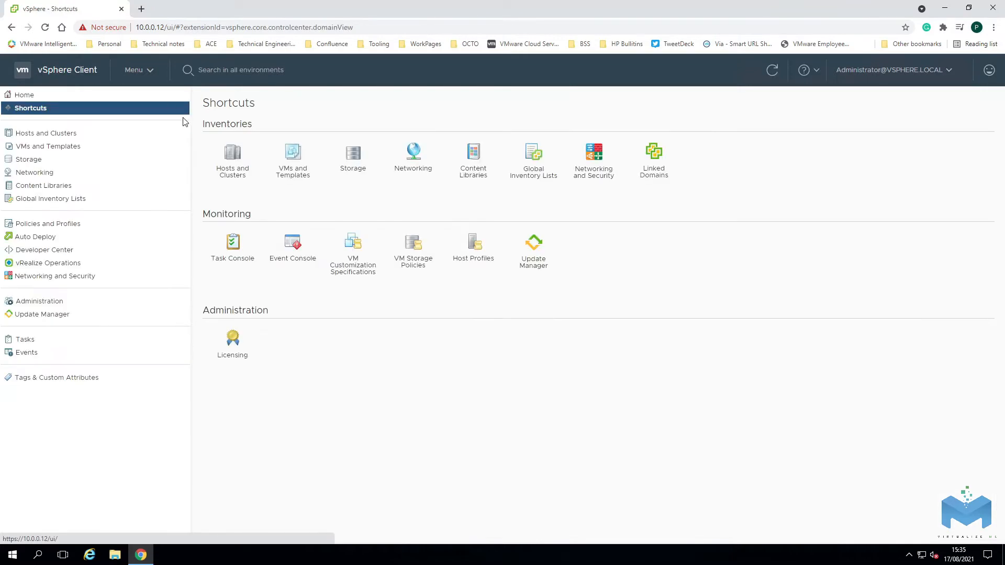
left_click(235, 156)
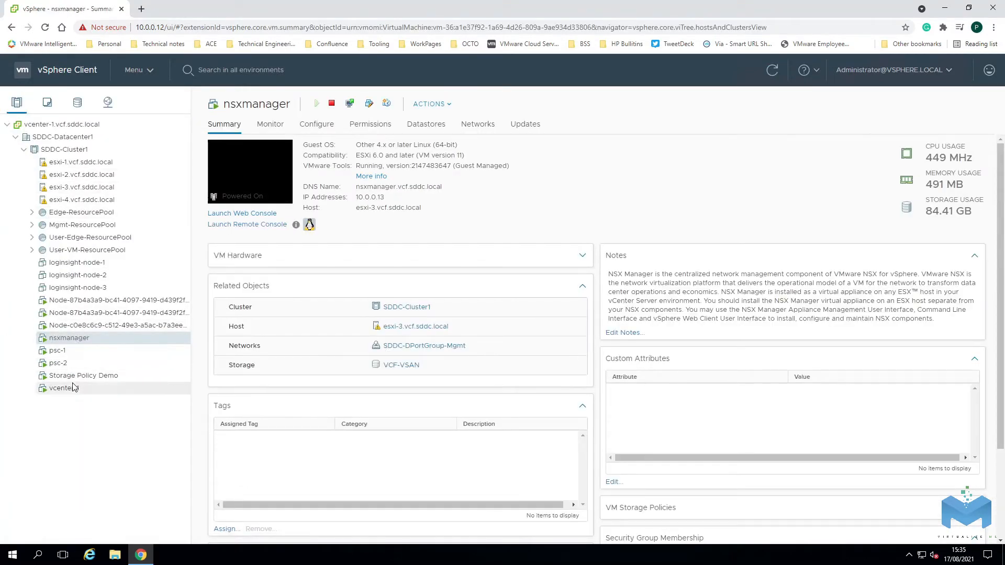
left_click(94, 377)
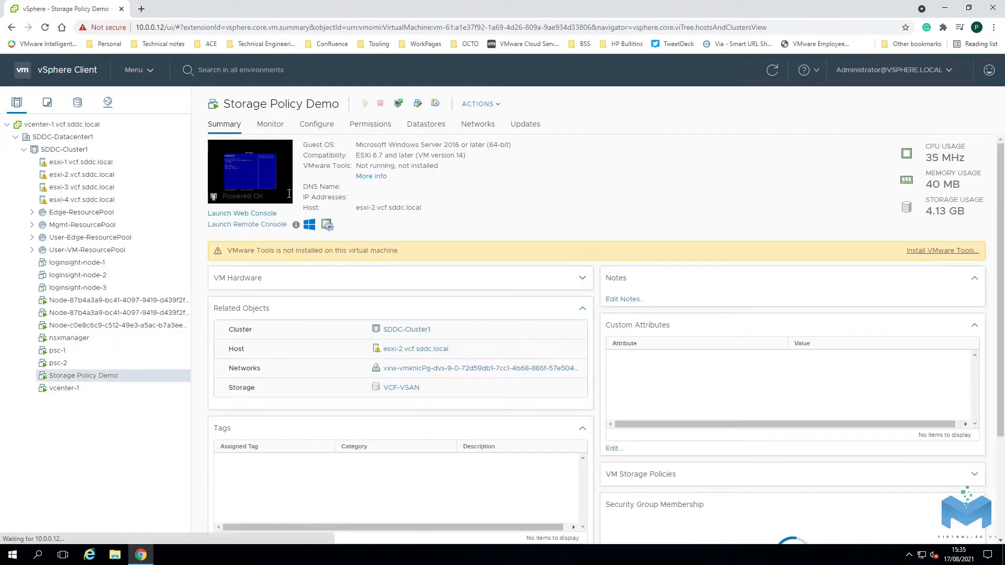
left_click(272, 124)
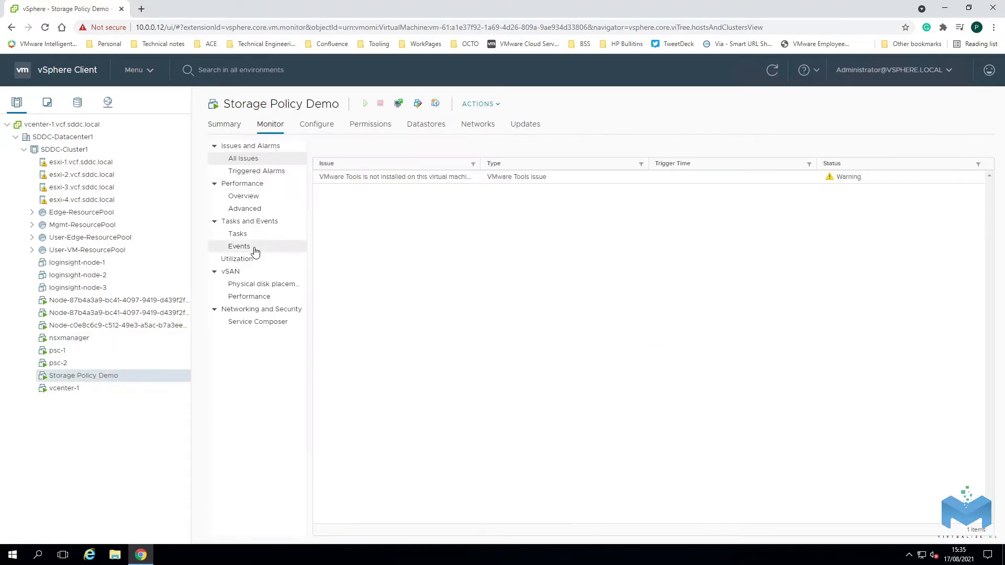
left_click(258, 286)
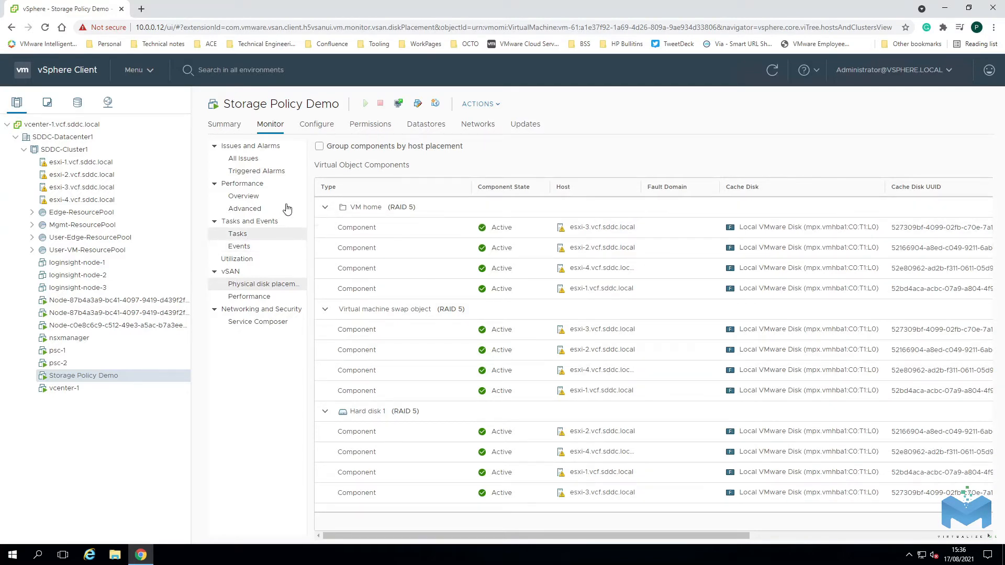
left_click(315, 124)
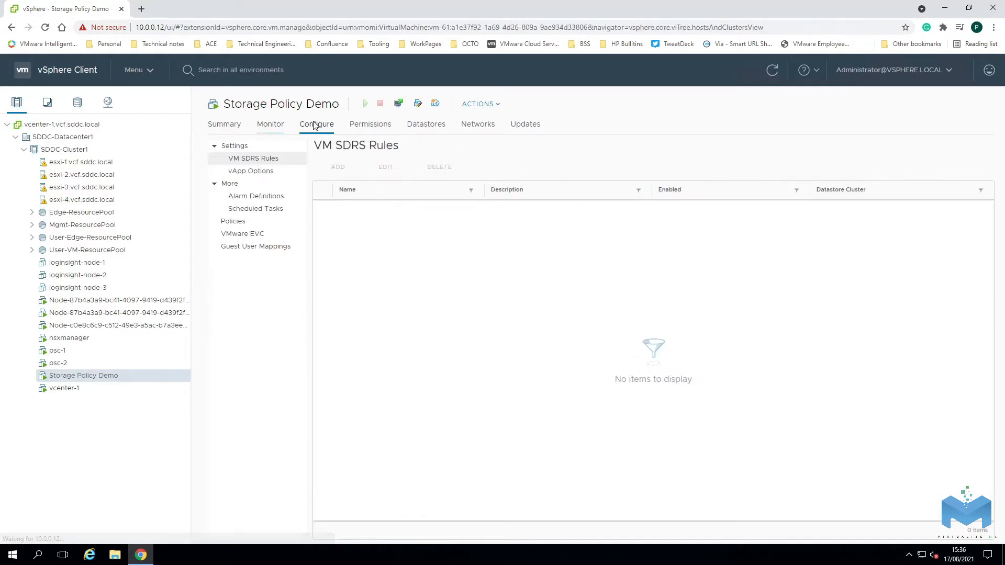
left_click(245, 227)
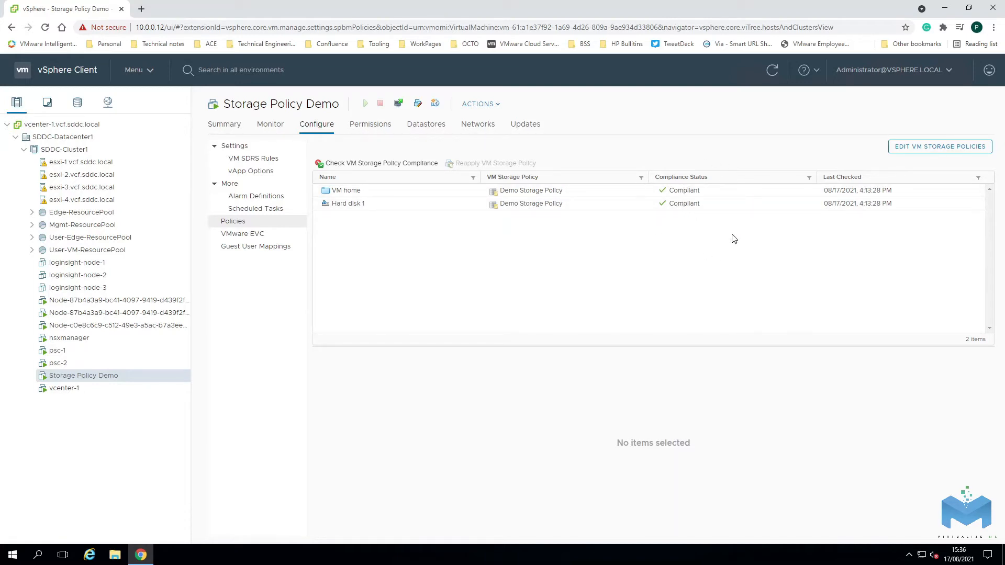
Return to the VM storage policies list and recheck the VM compliance of Demo Storage Policy.
left_click(83, 77)
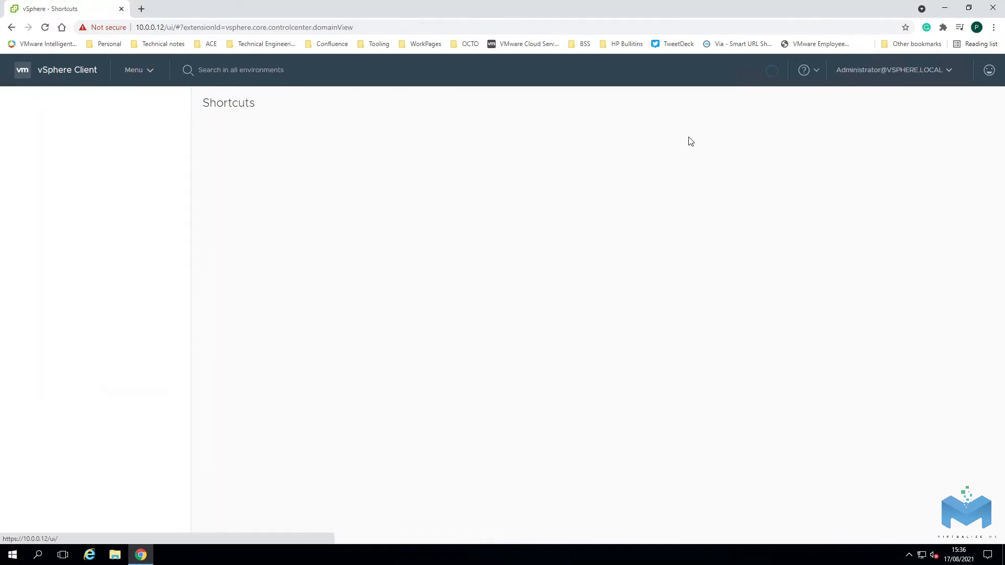
left_click(408, 246)
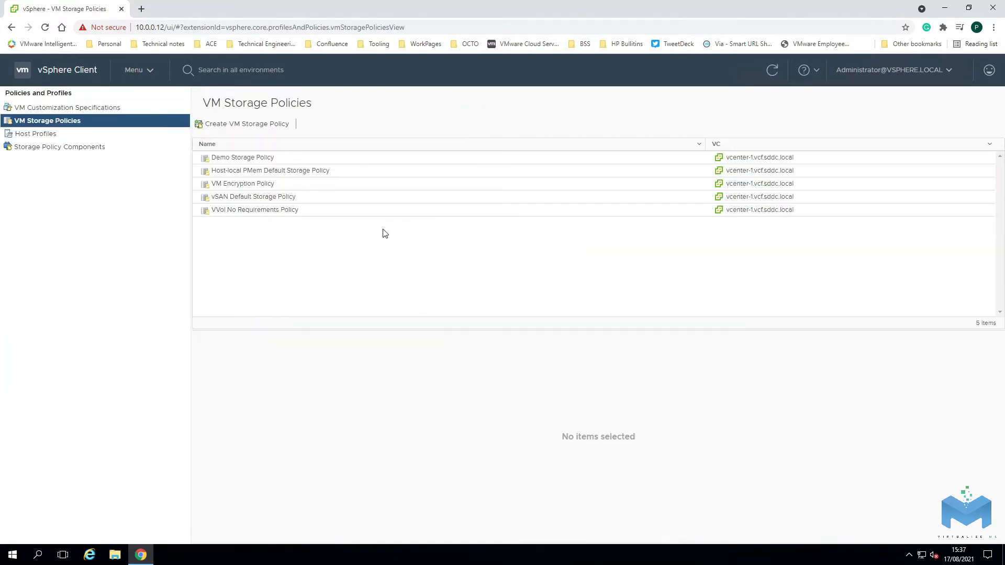
left_click(229, 159)
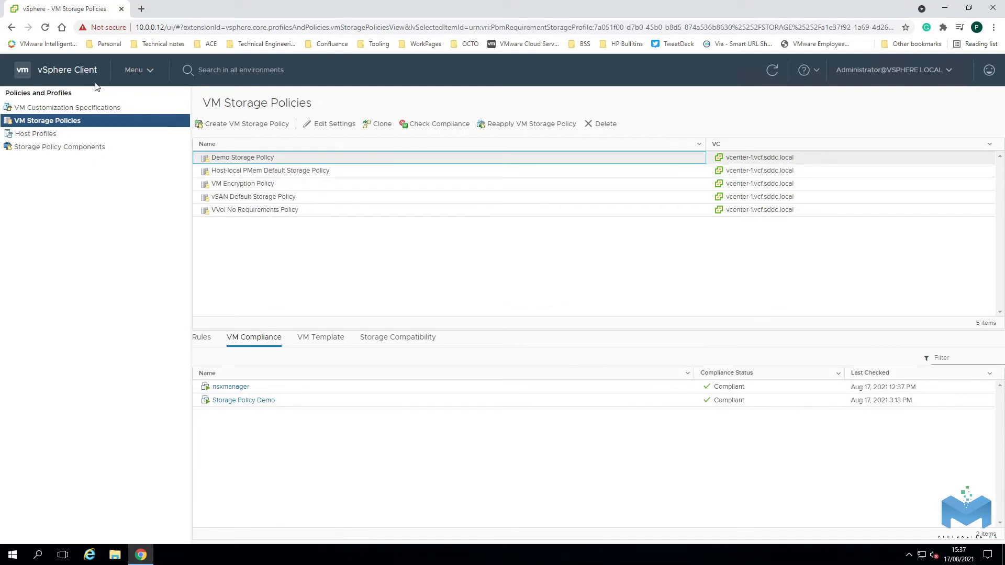
Go back to the Storage Policy Demo VM in the inventory and review its physical disk placement again.
left_click(71, 76)
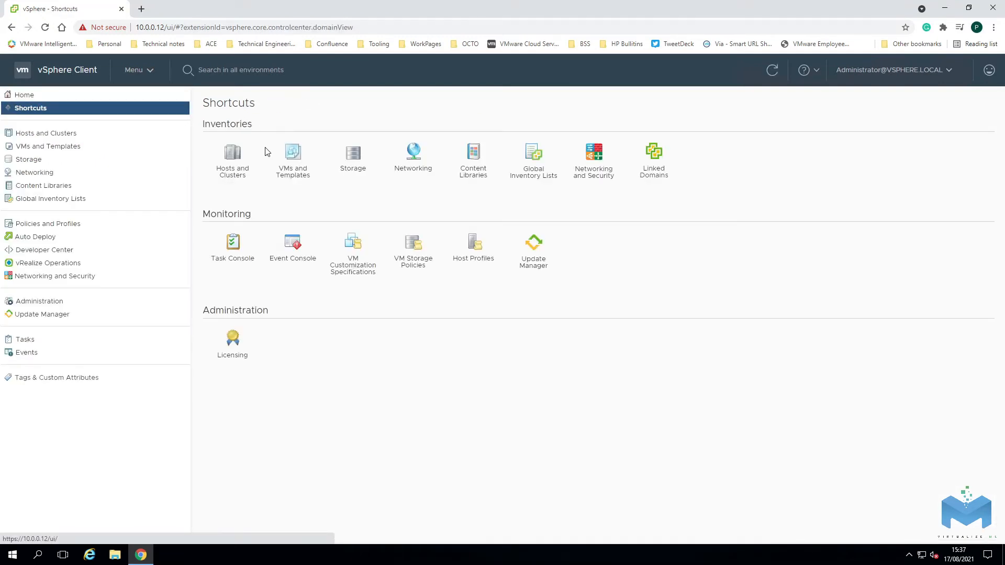
left_click(234, 158)
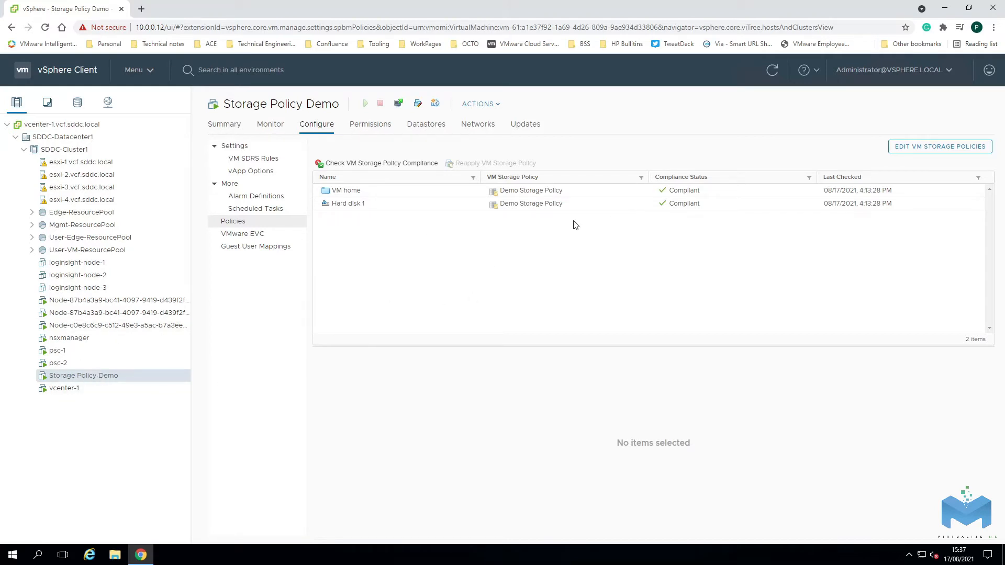
left_click(268, 125)
left_click(283, 284)
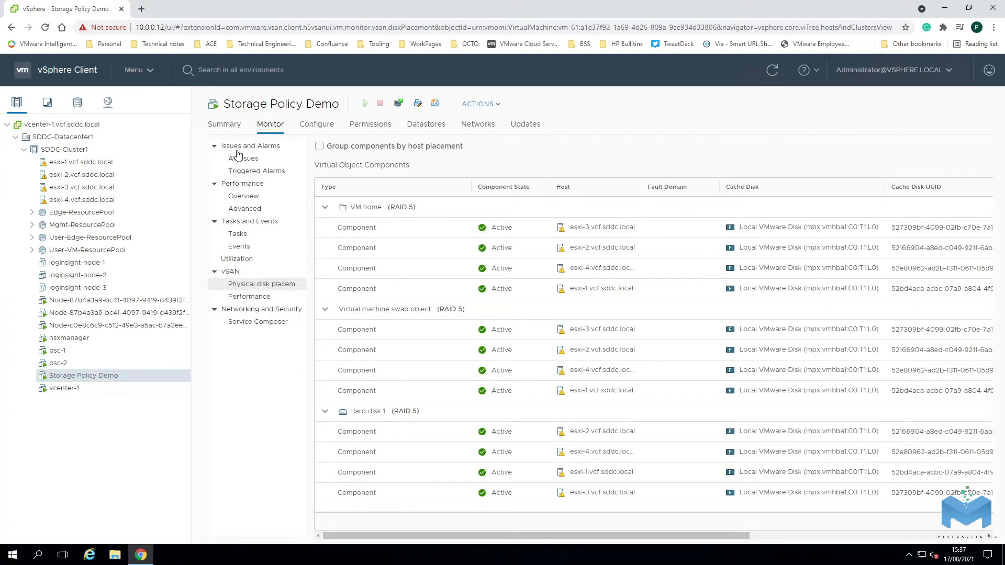
Open the Storage Policy Demo VM's storage policies for editing and expand the details of VM home and Hard disk 1.
left_click(303, 126)
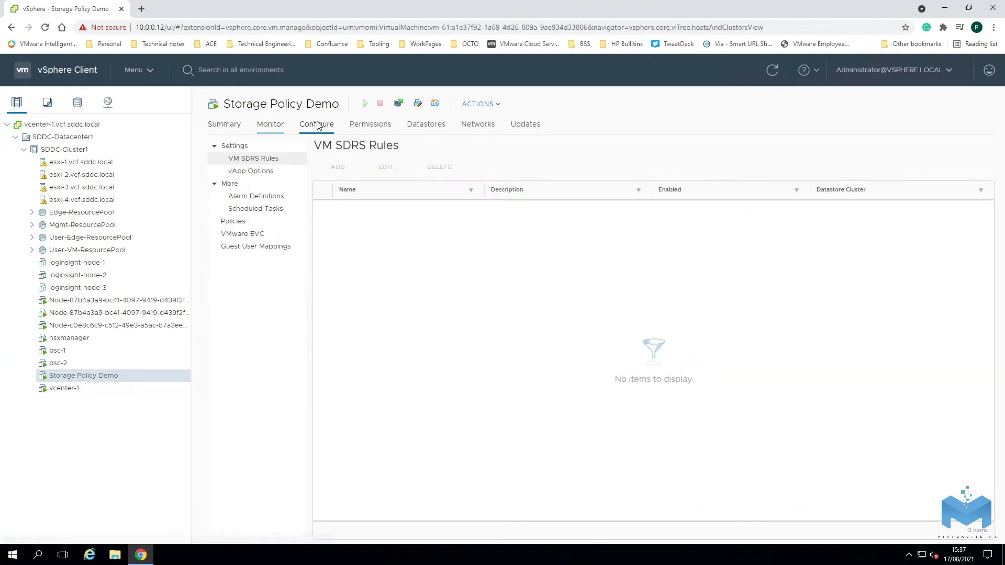
left_click(250, 225)
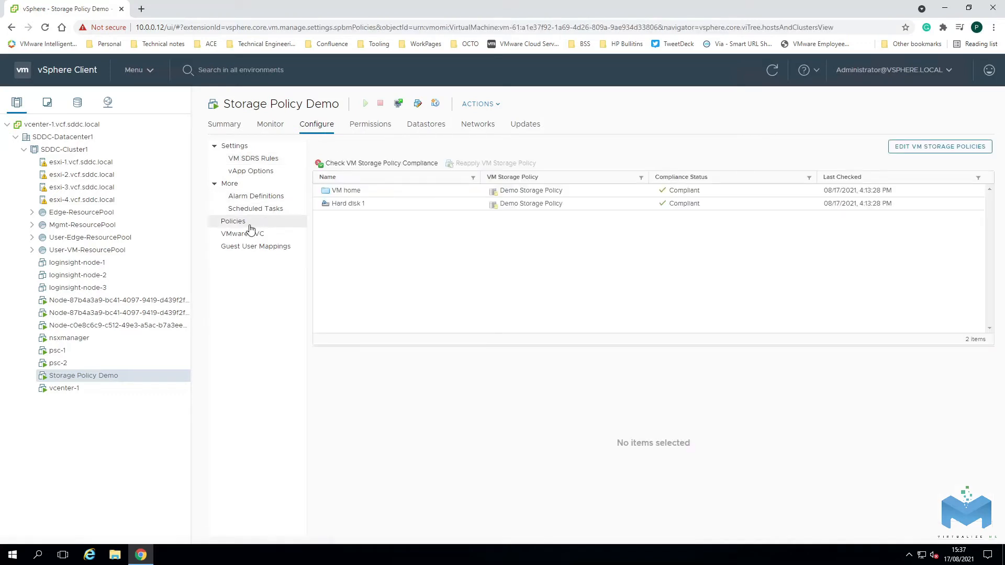
left_click(922, 152)
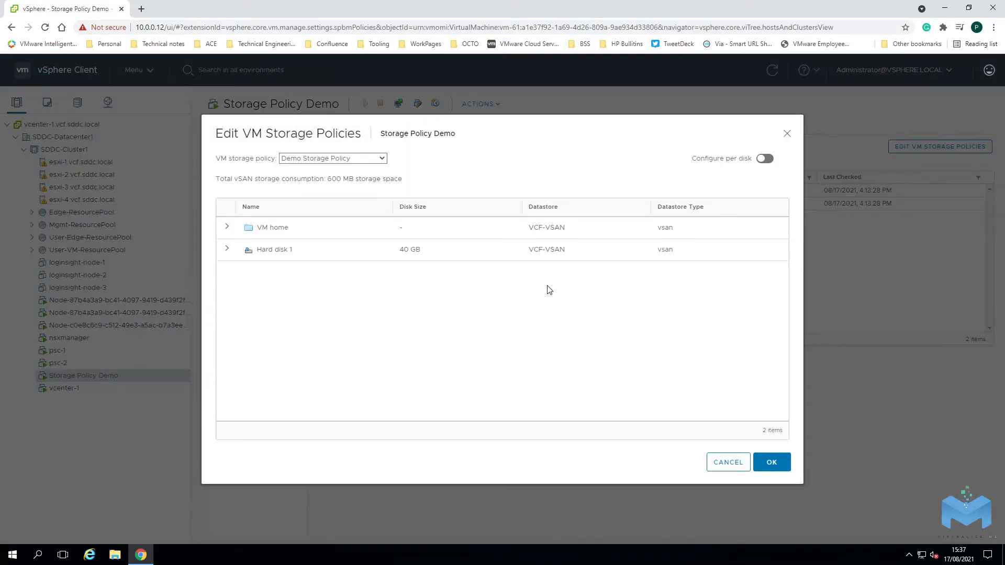
left_click(227, 226)
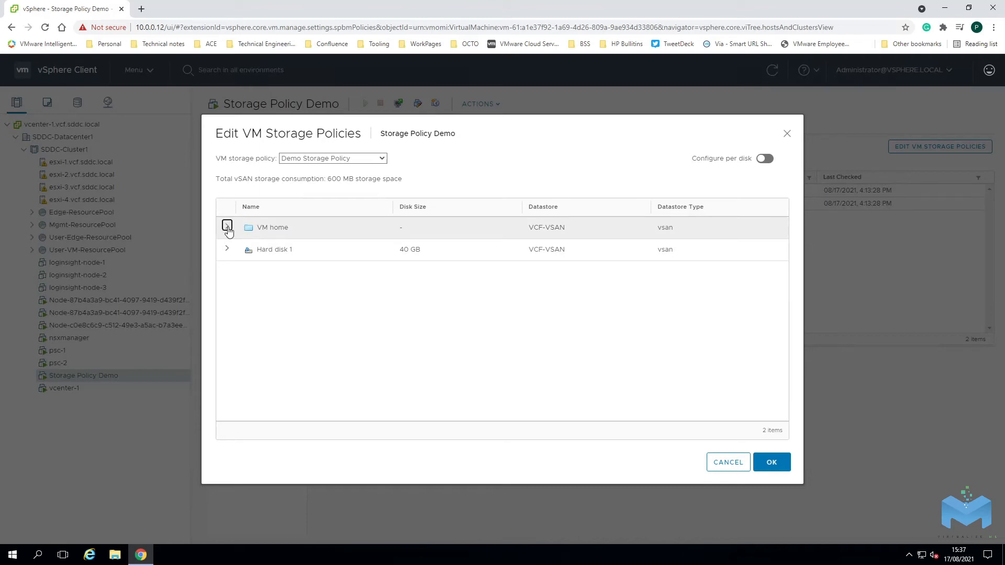
left_click(226, 267)
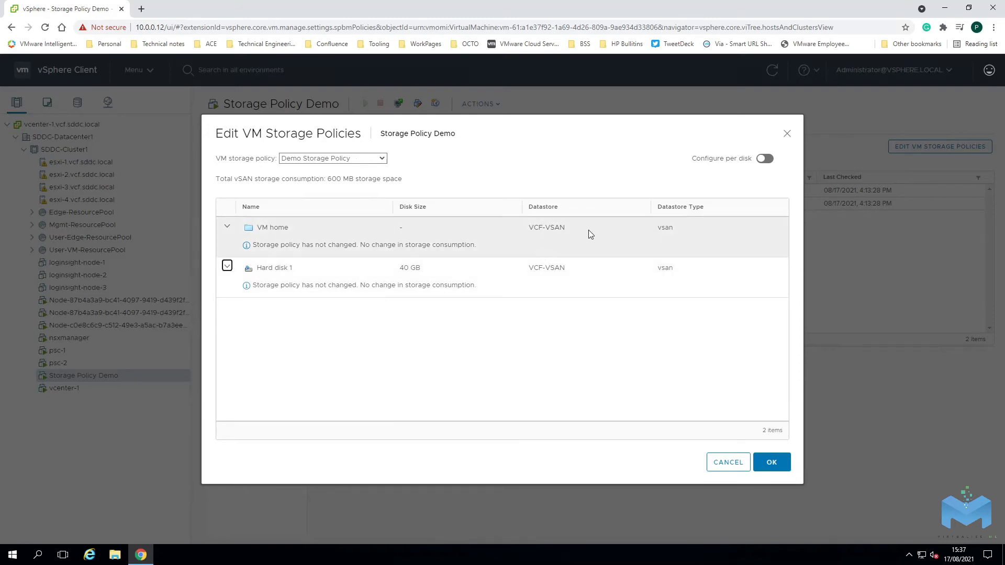
Enable per-disk policy configuration to view the separate policy choices, and disable it again.
left_click(766, 159)
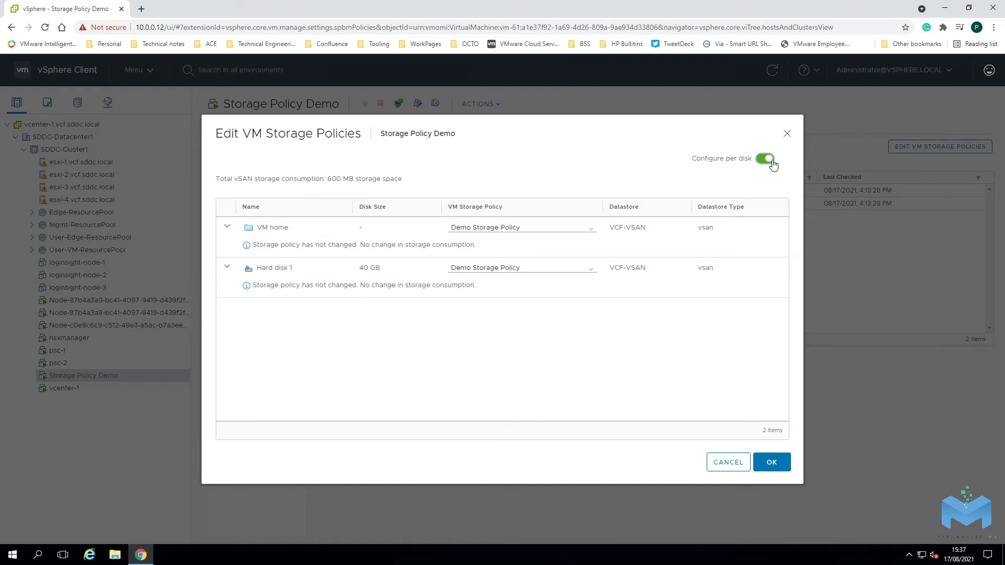
left_click(763, 160)
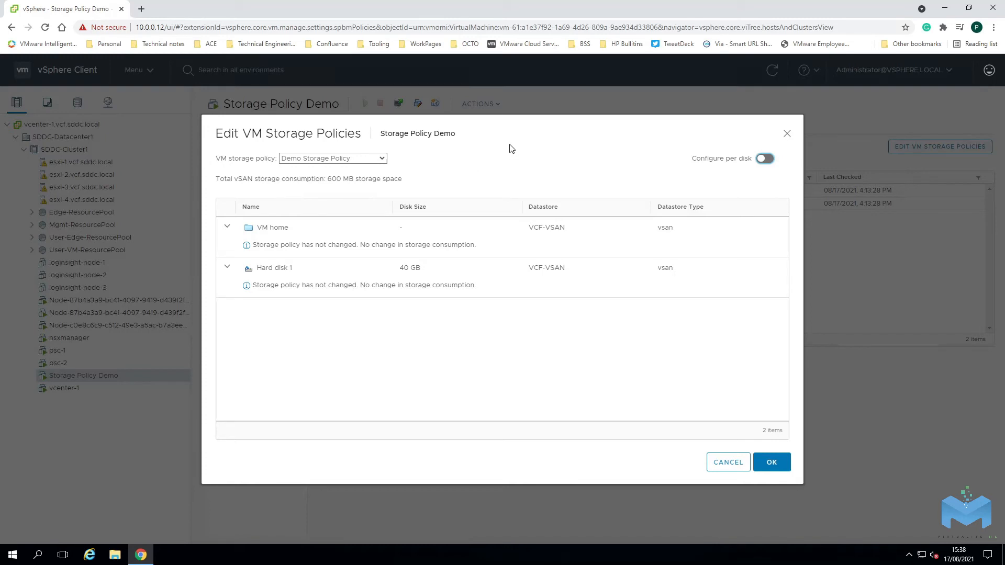
Assign vSAN Default Storage Policy to the whole Storage Policy Demo VM and apply the change.
left_click(382, 163)
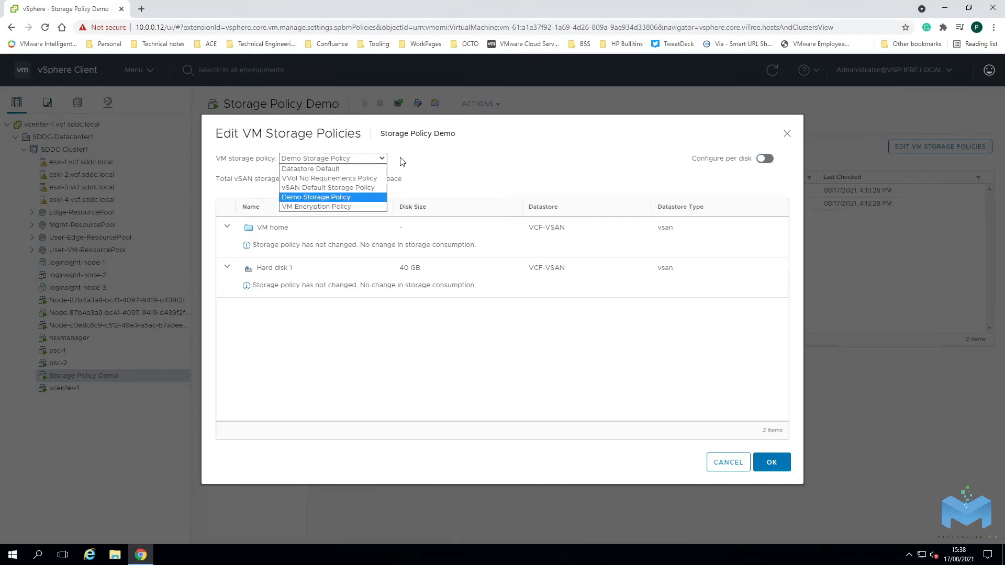
left_click(636, 134)
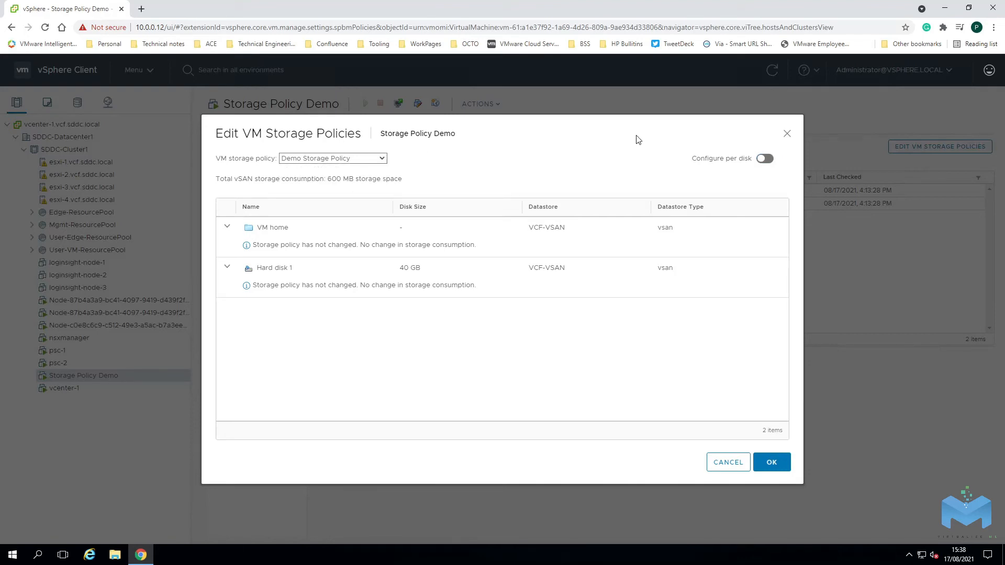
left_click(383, 162)
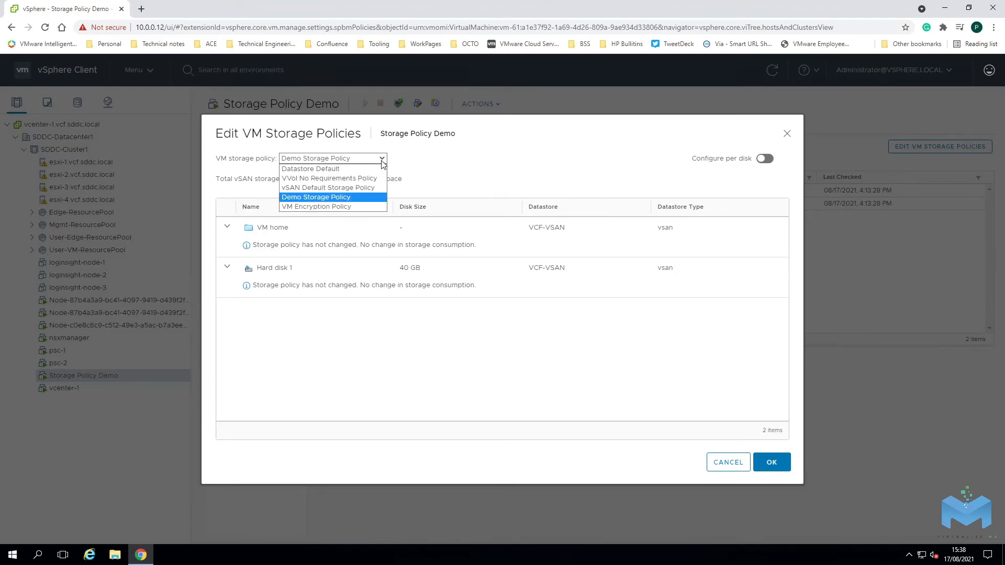
left_click(345, 189)
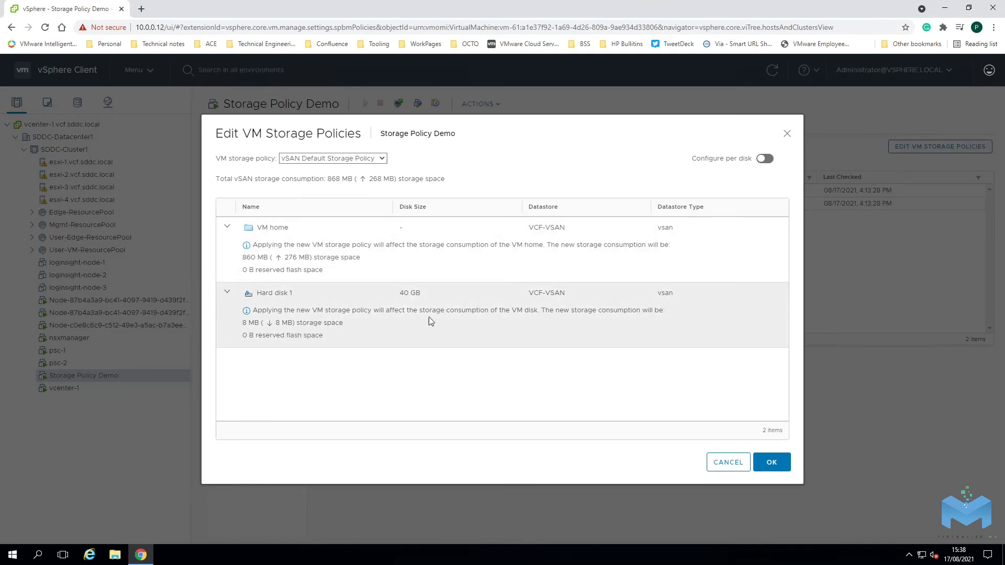
left_click(779, 464)
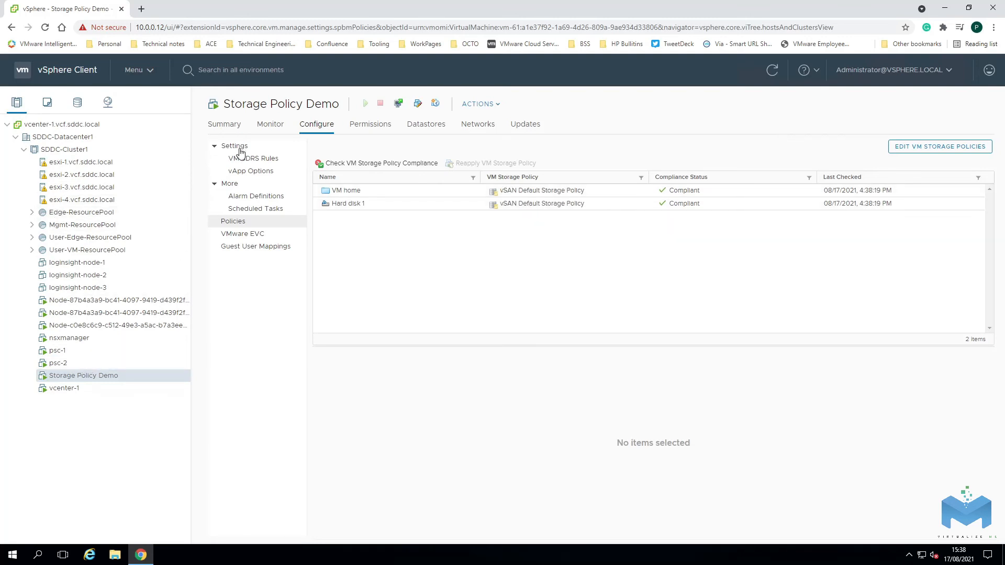
Examine how the Storage Policy Demo VM's components are placed on physical disks under the new policy.
left_click(270, 127)
left_click(260, 286)
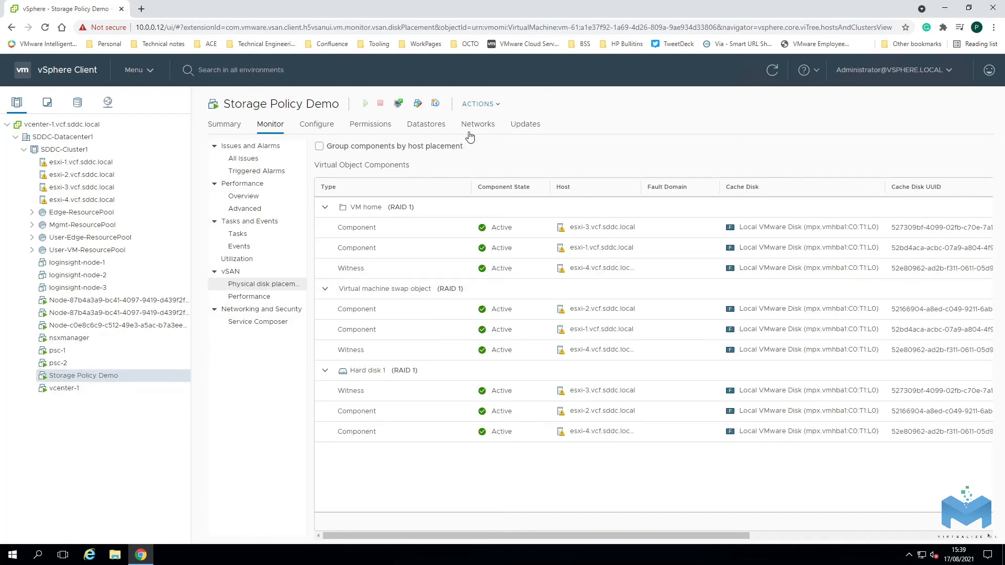
Preview how assigning Demo Storage Policy to the Storage Policy Demo VM affects VM home and Hard disk 1 storage consumption, and cancel without applying.
left_click(312, 125)
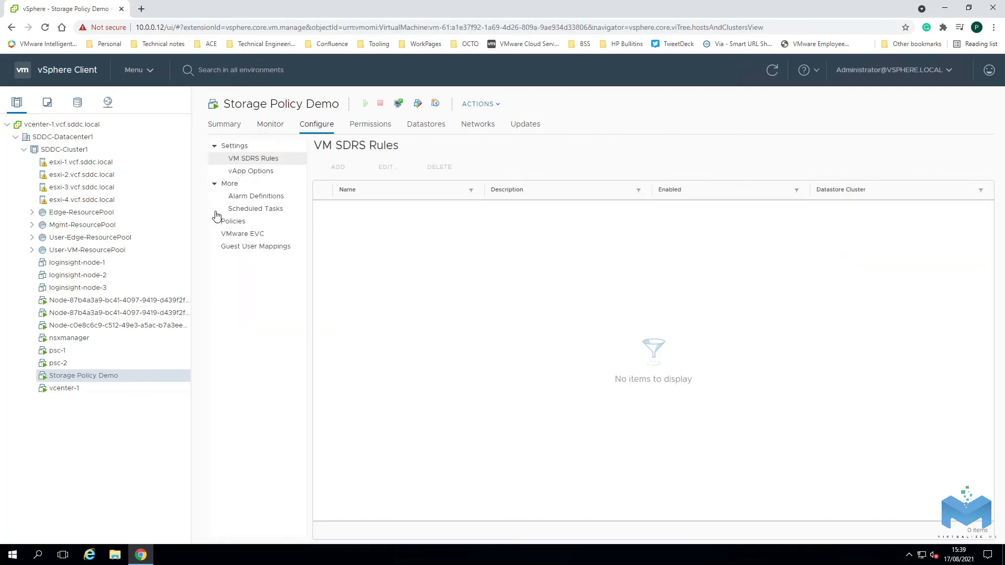
left_click(240, 222)
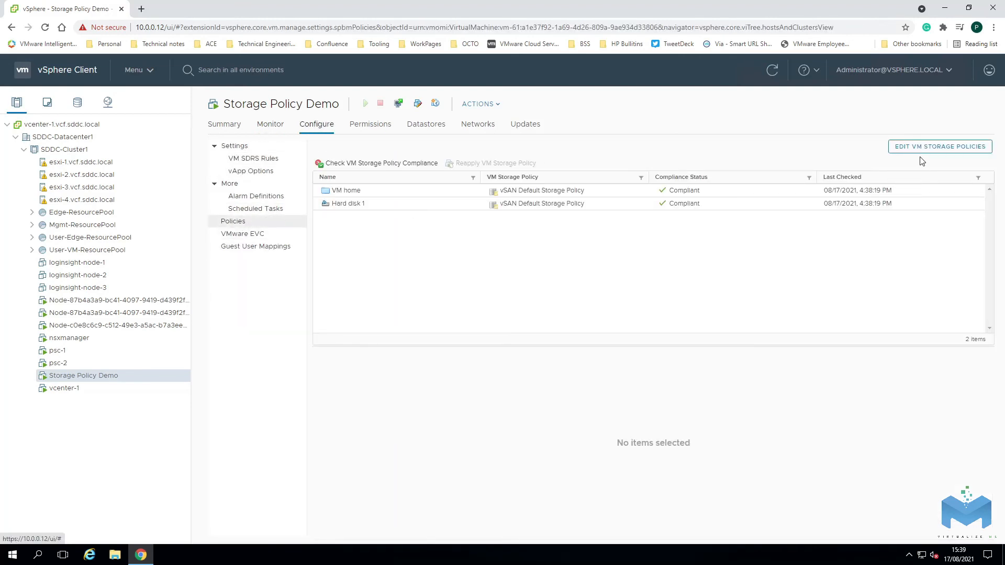
left_click(920, 147)
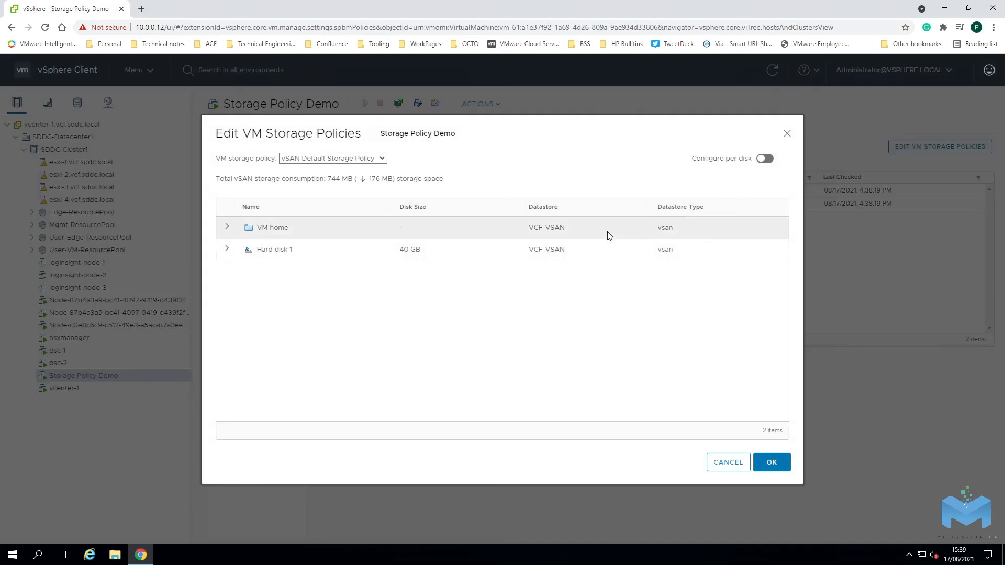
left_click(319, 159)
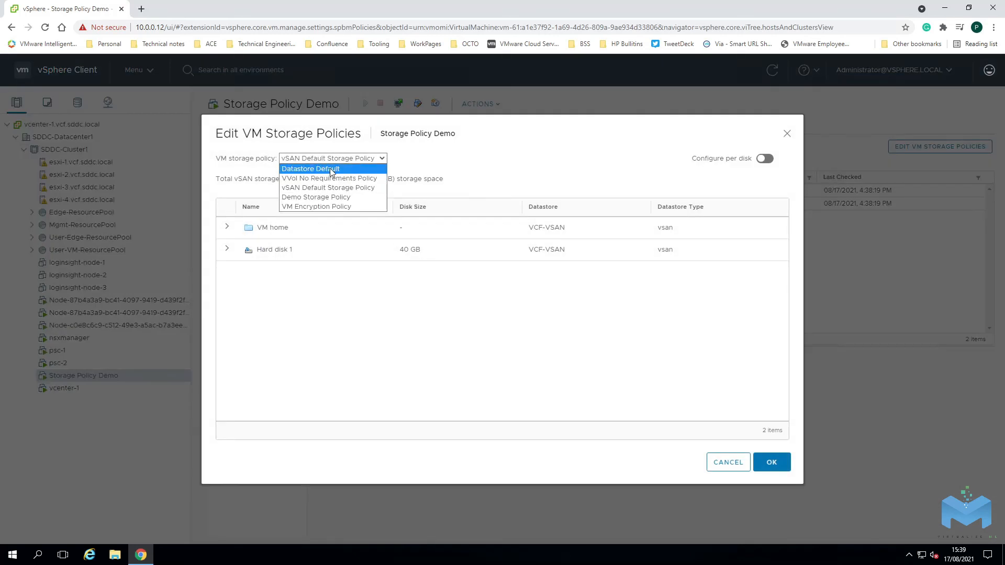
left_click(332, 198)
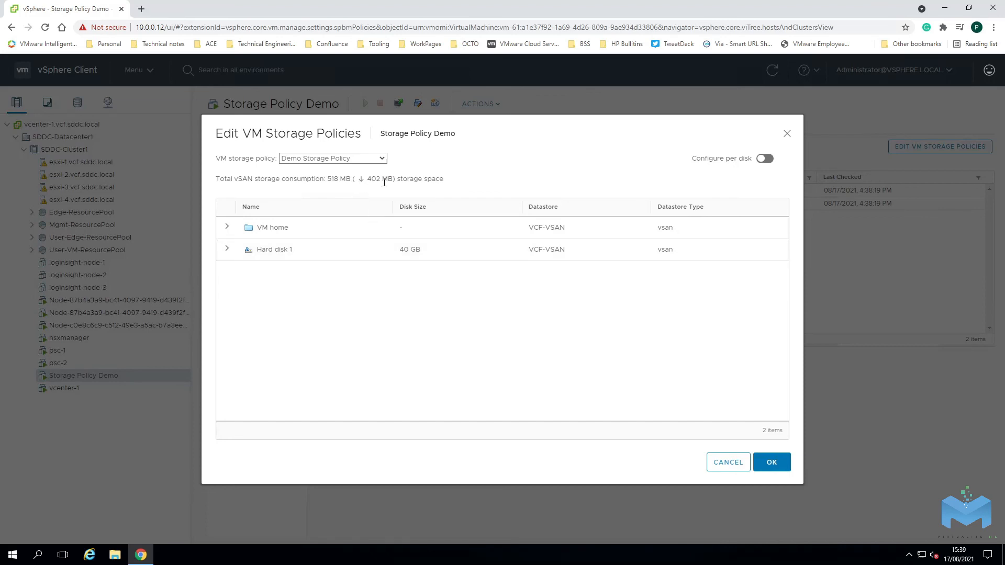
left_click(227, 227)
left_click(226, 291)
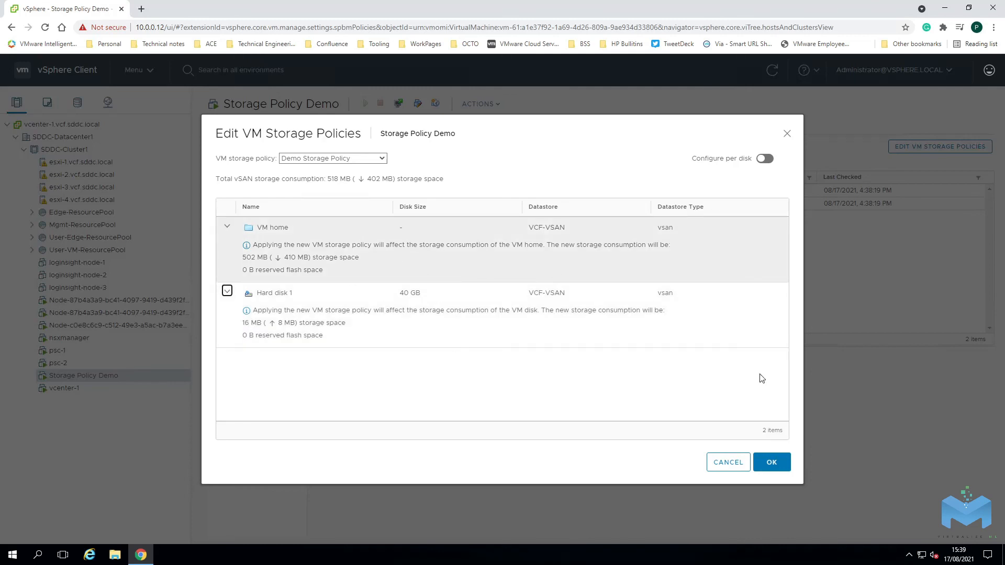
left_click(726, 463)
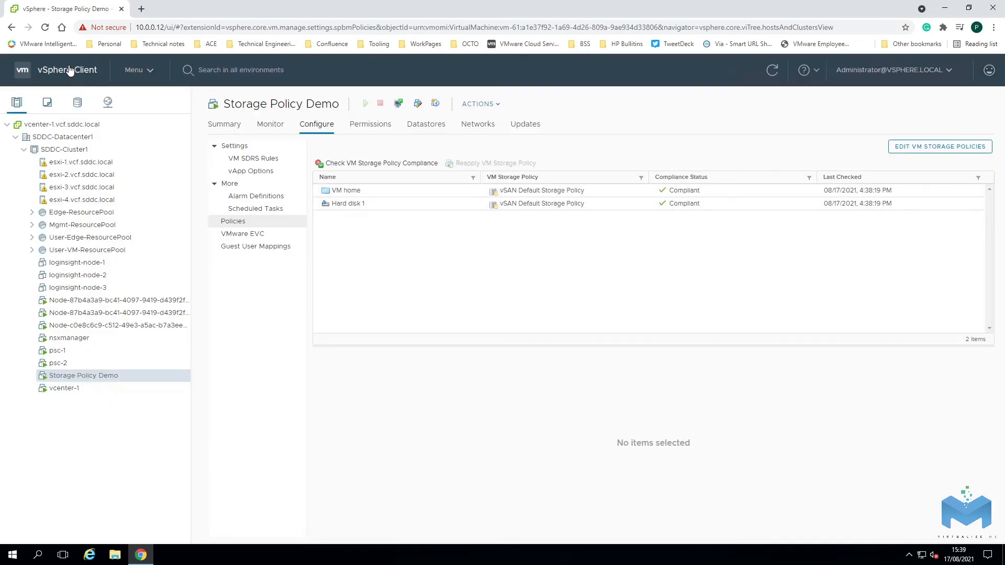